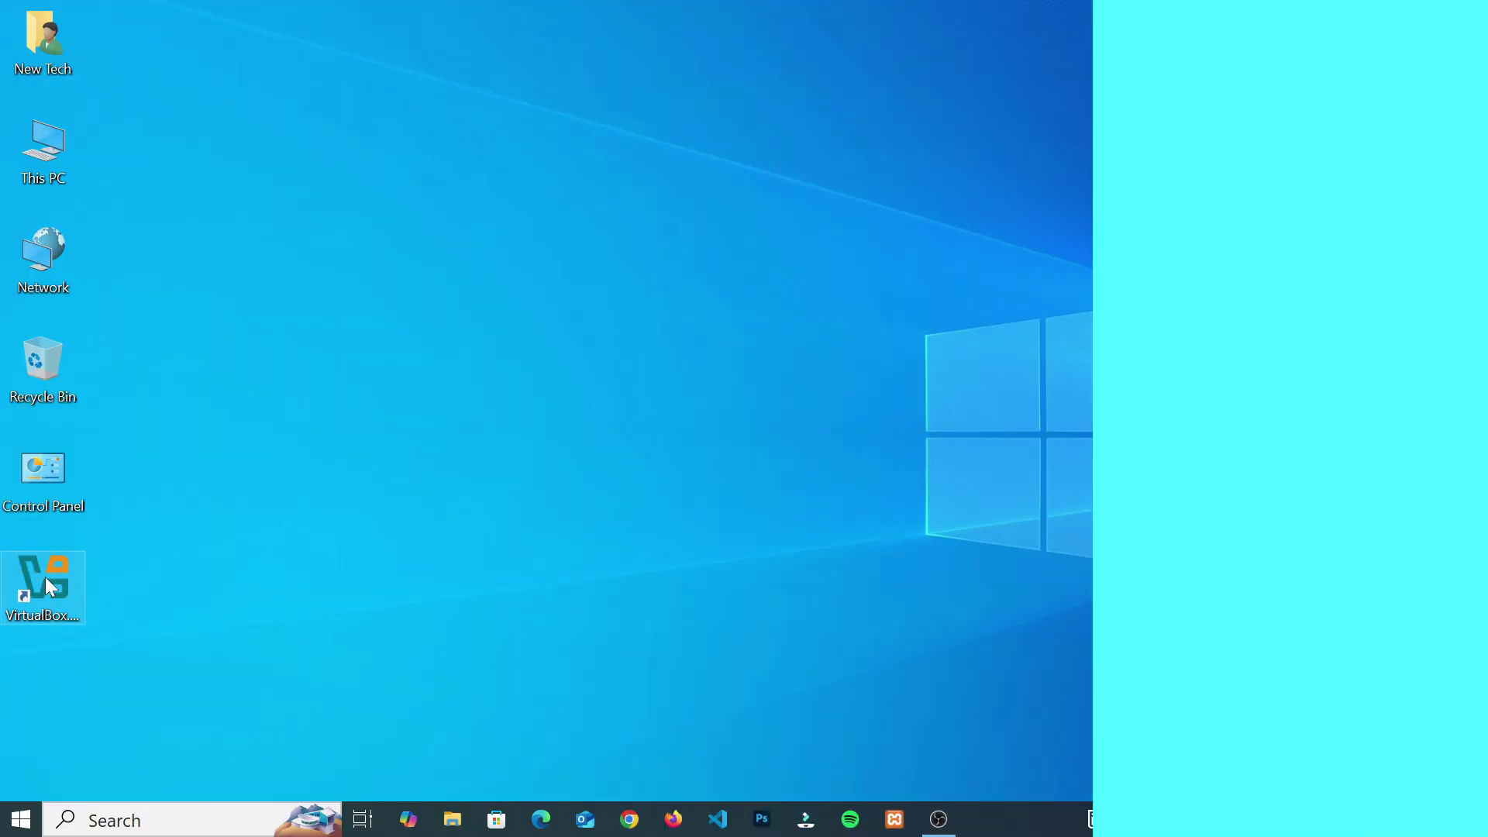
Launch VirtualBox, start Hirens, and power it off after the 64-bit processor error.
double_click(45, 588)
click(888, 84)
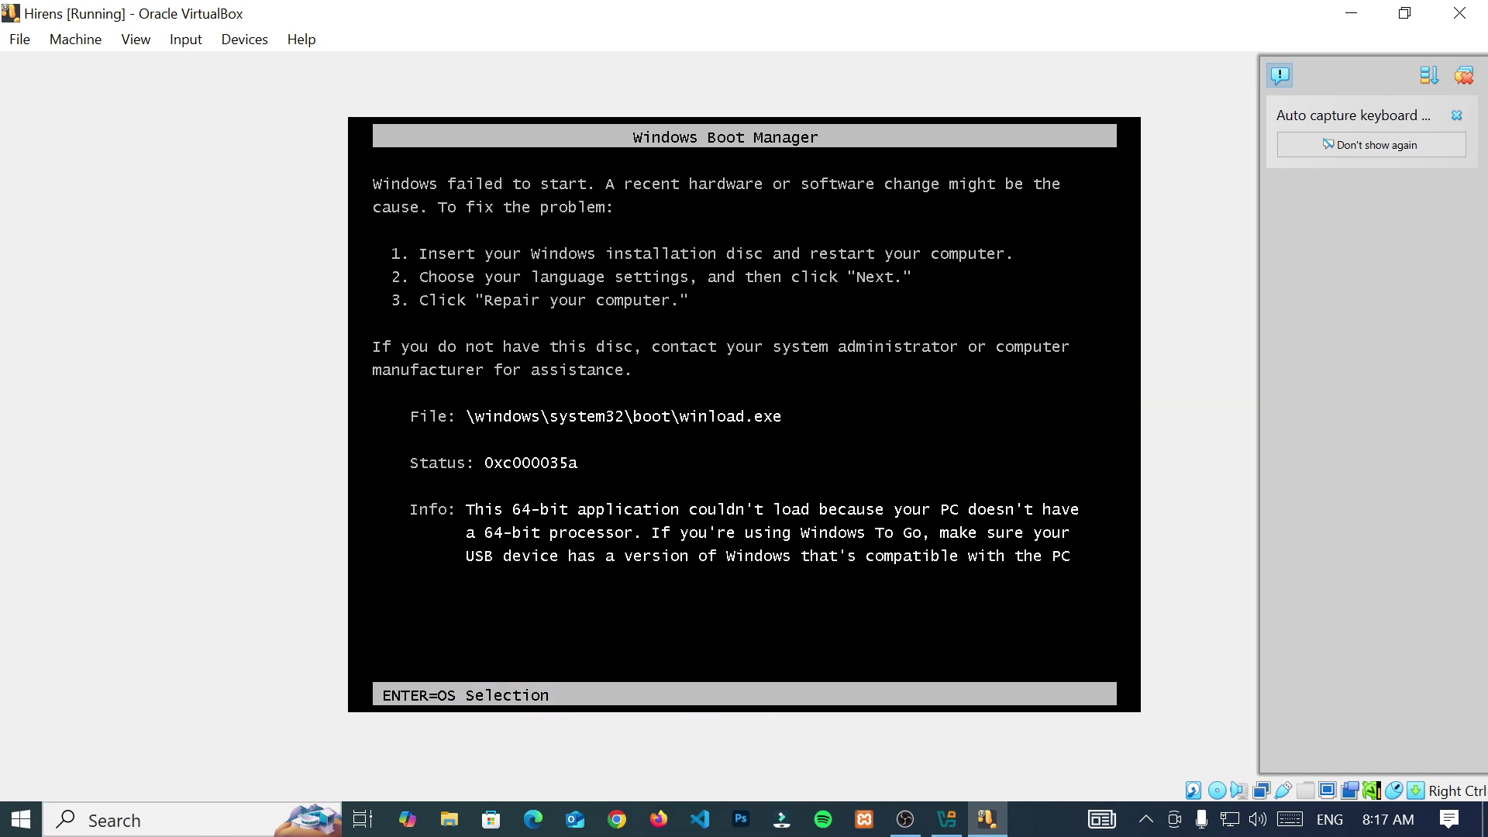
key(ctrl+q)
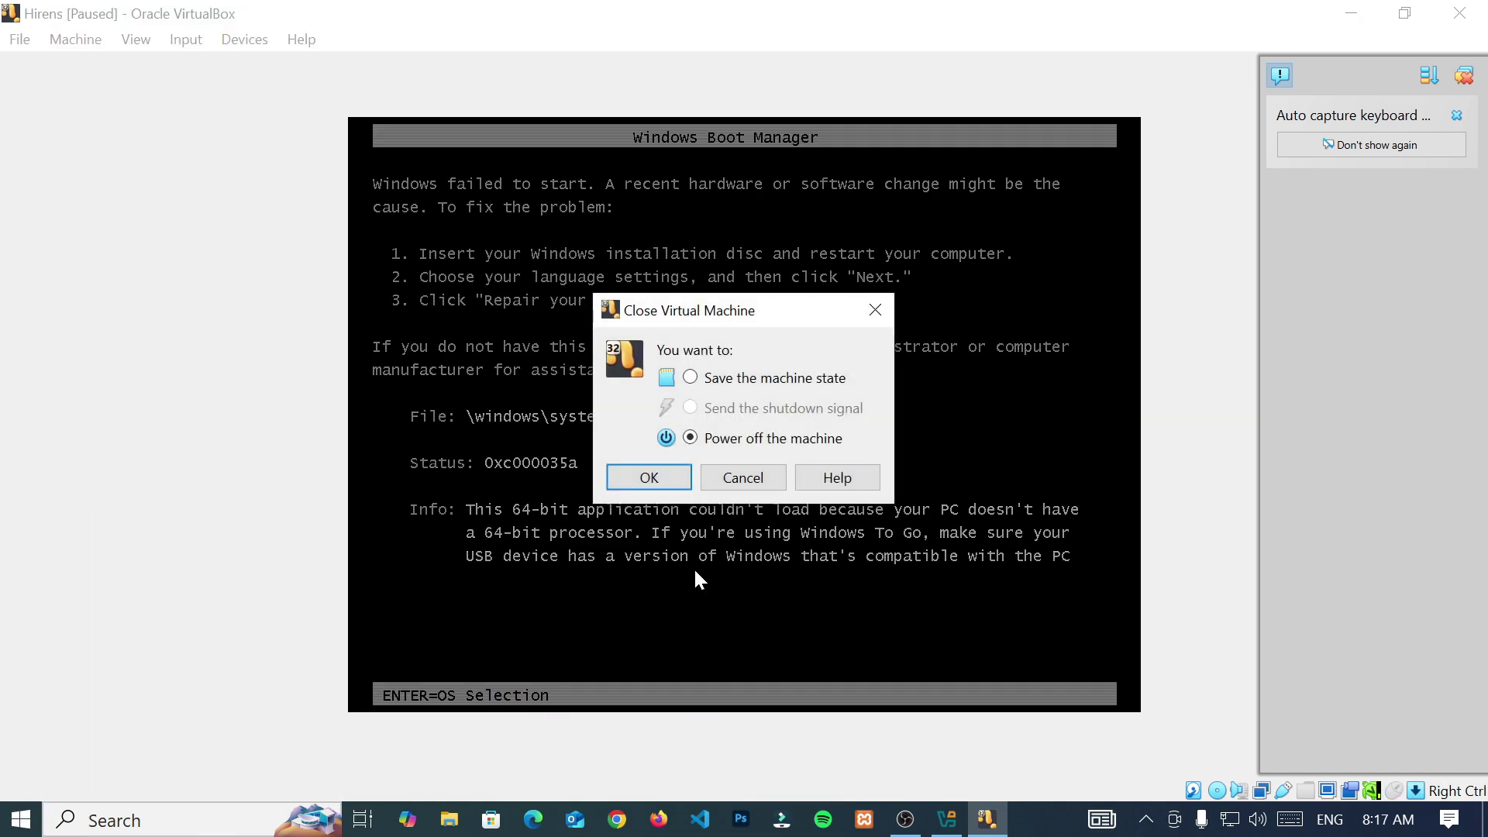
click(649, 478)
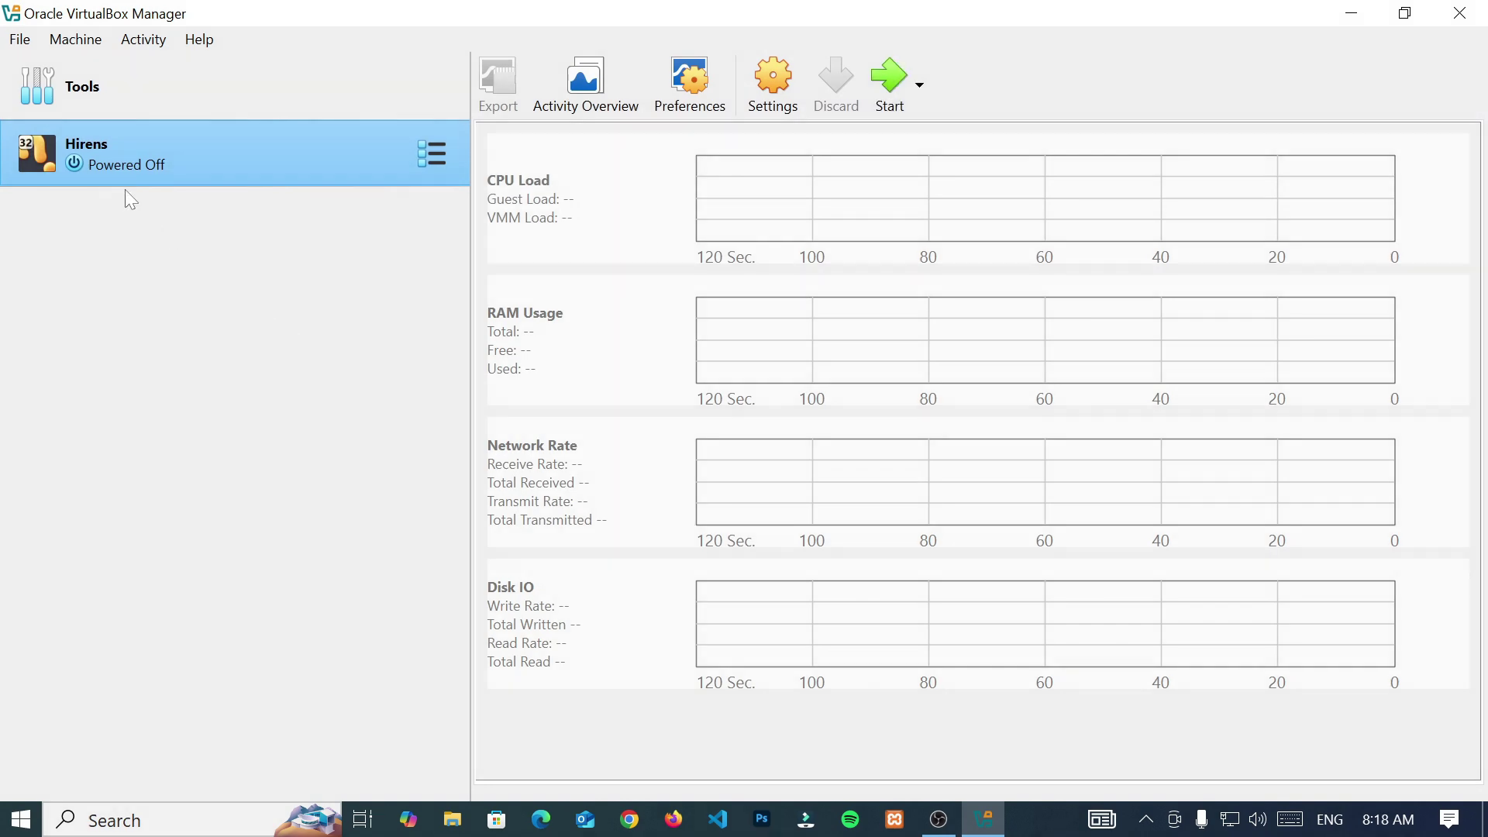
Set the Hirens machine's version to Other/Unknown (64-bit) under General > Basic and save.
right_click(236, 158)
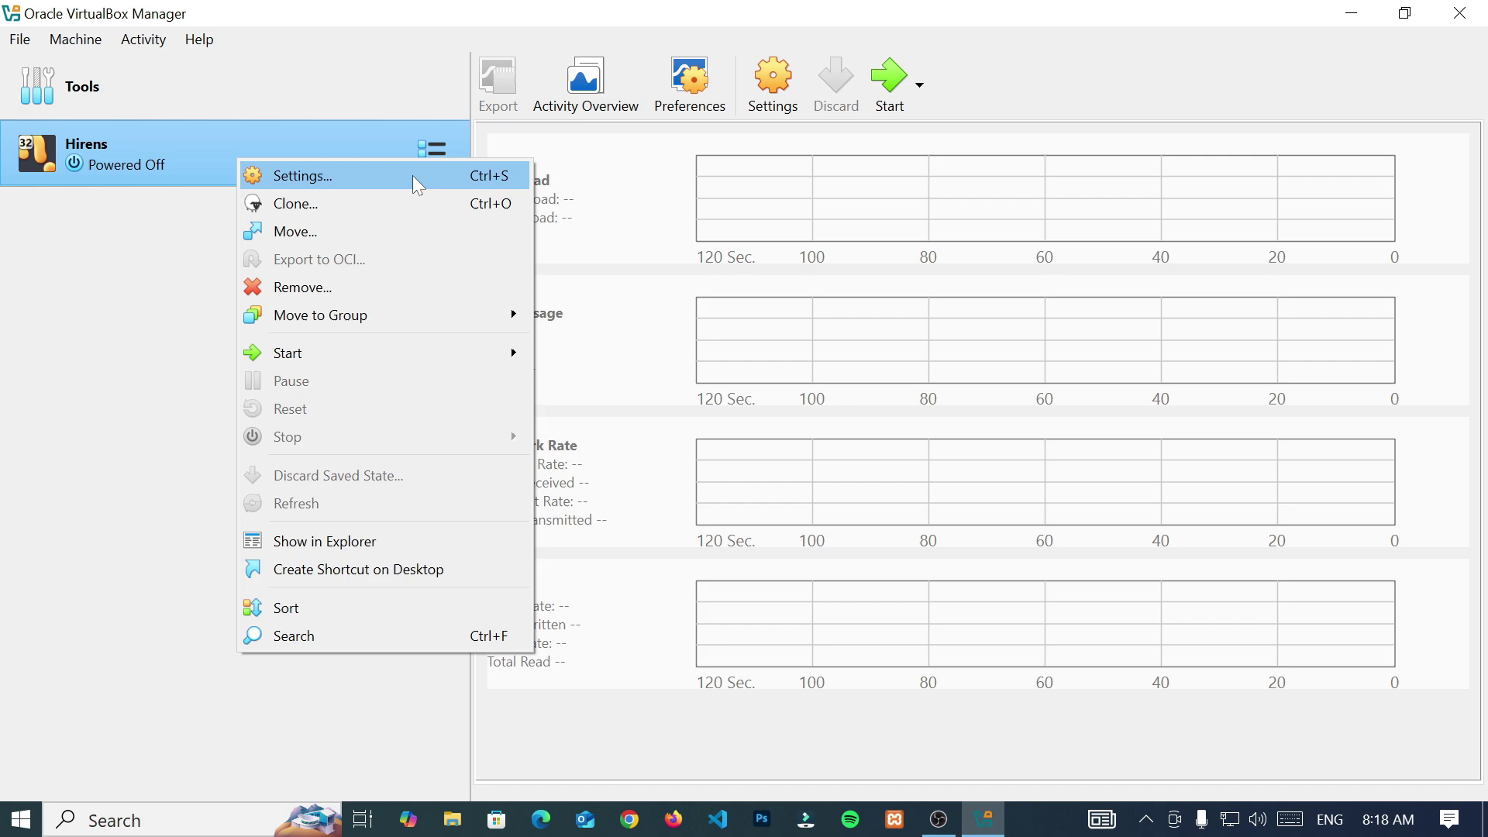
click(469, 176)
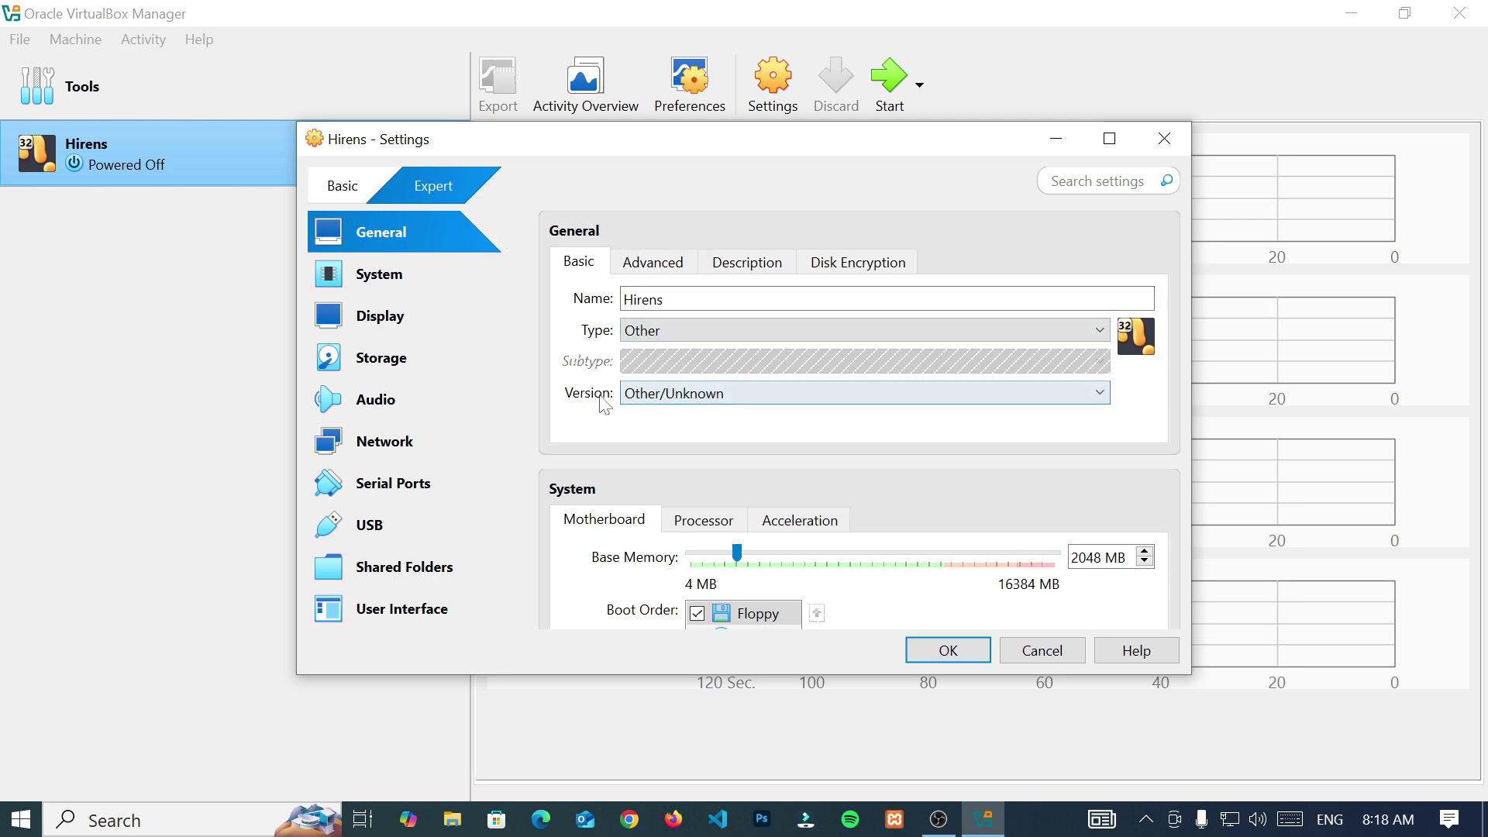
click(920, 393)
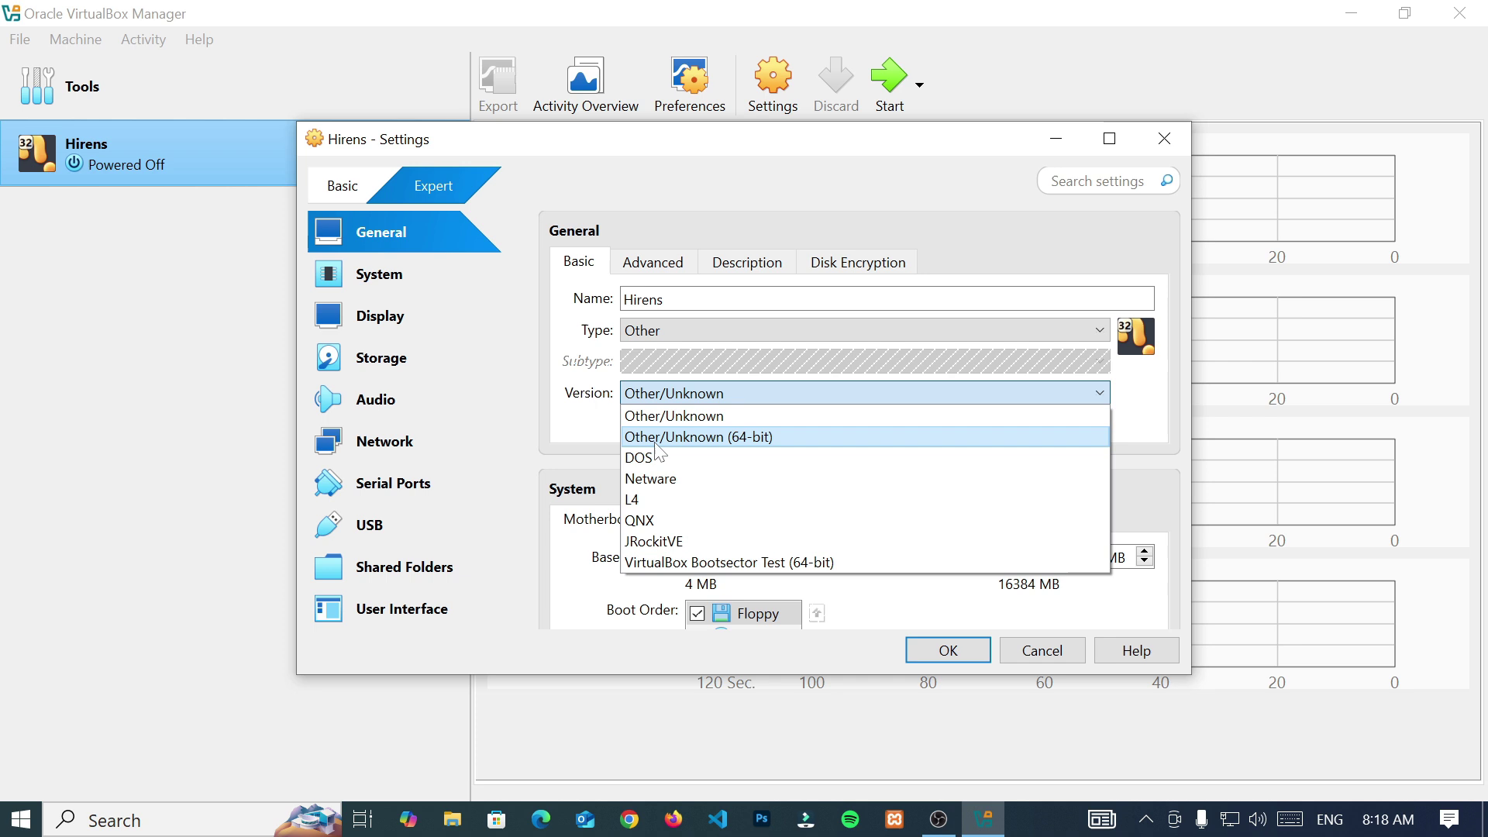
click(657, 437)
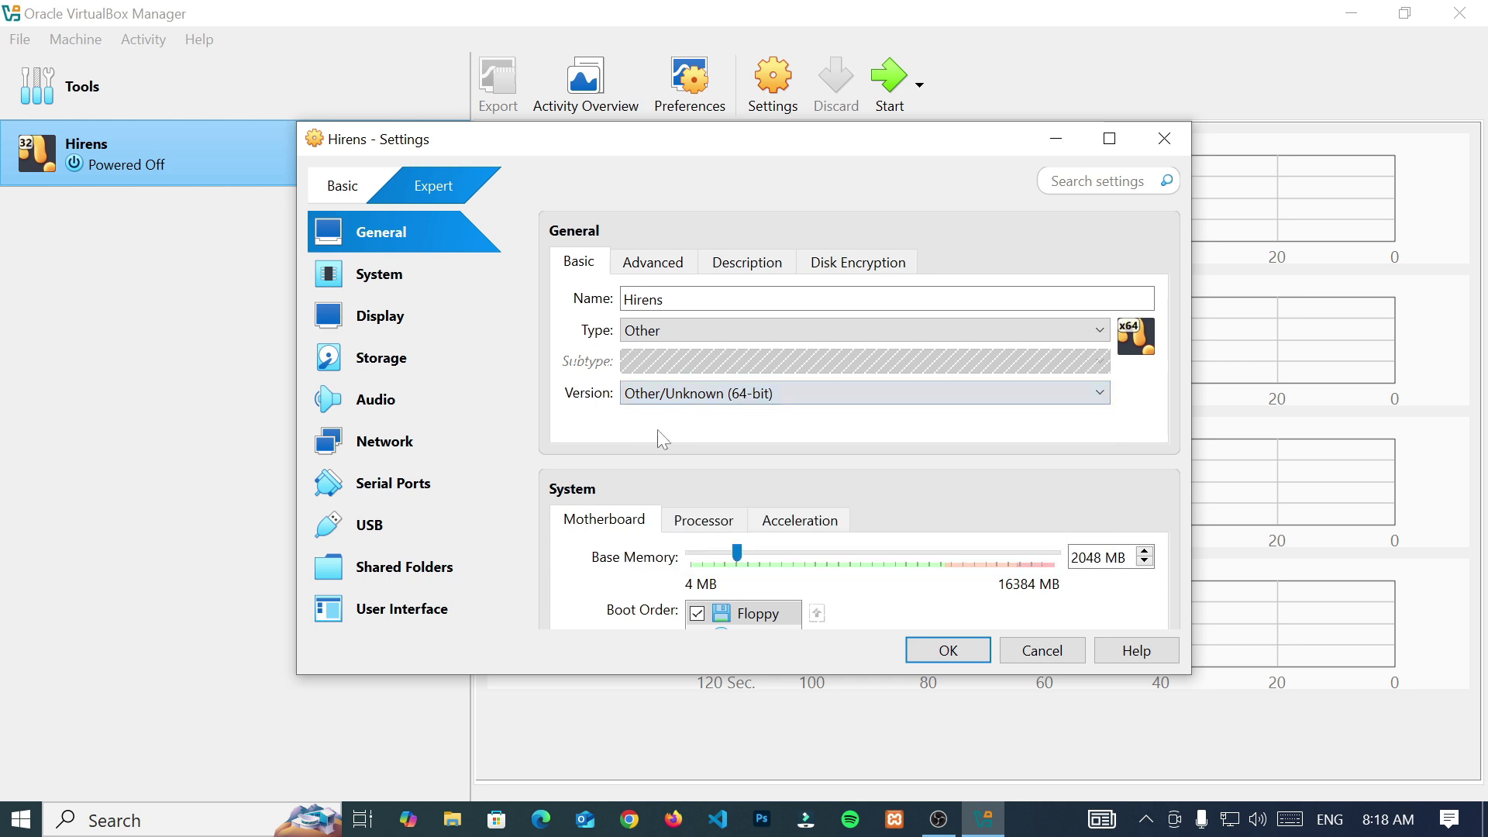
click(944, 650)
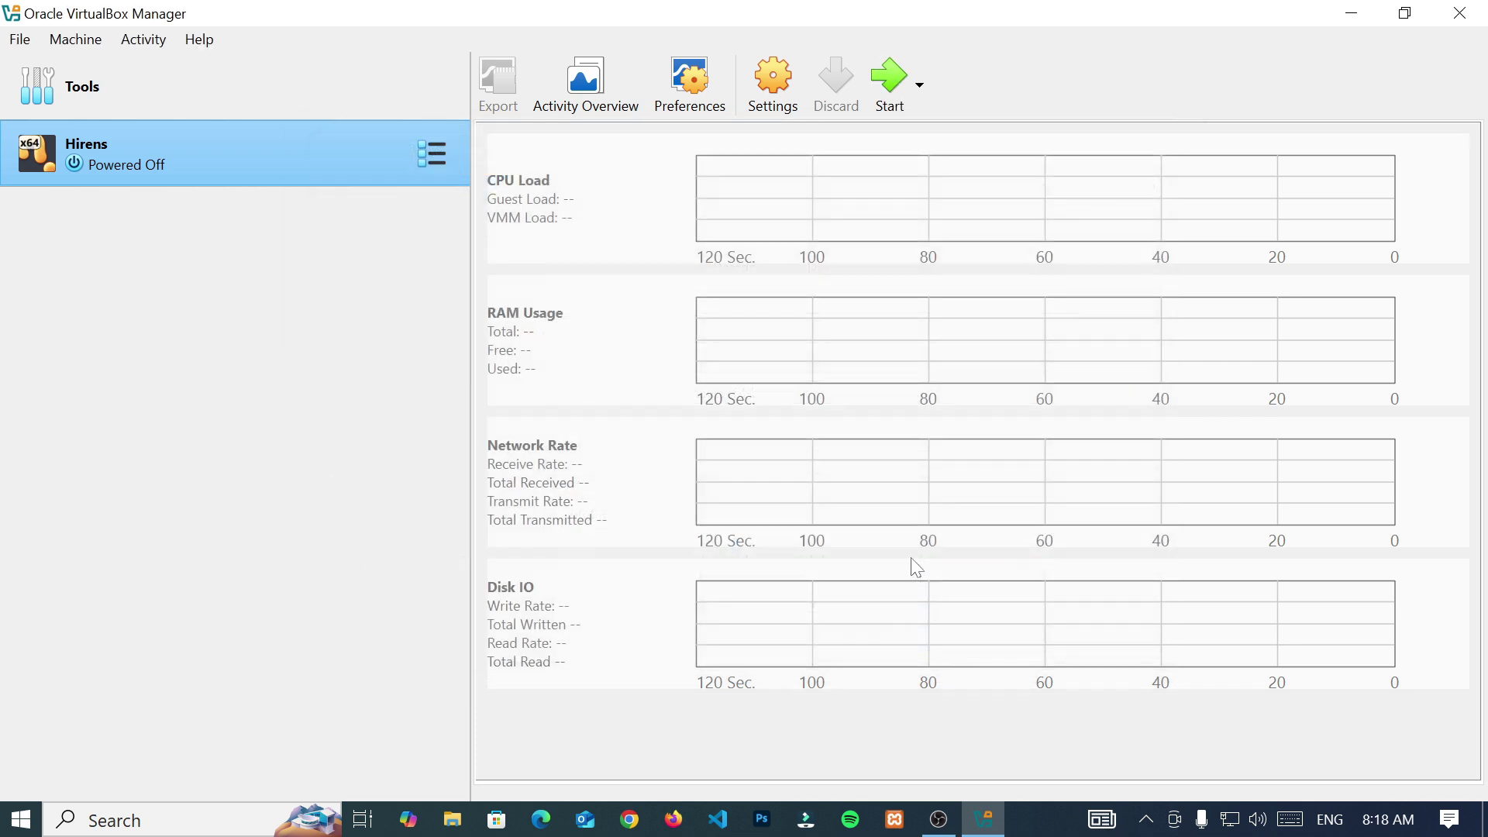
Start Hirens again and let it boot to the Hiren's BootCD PE desktop.
click(890, 85)
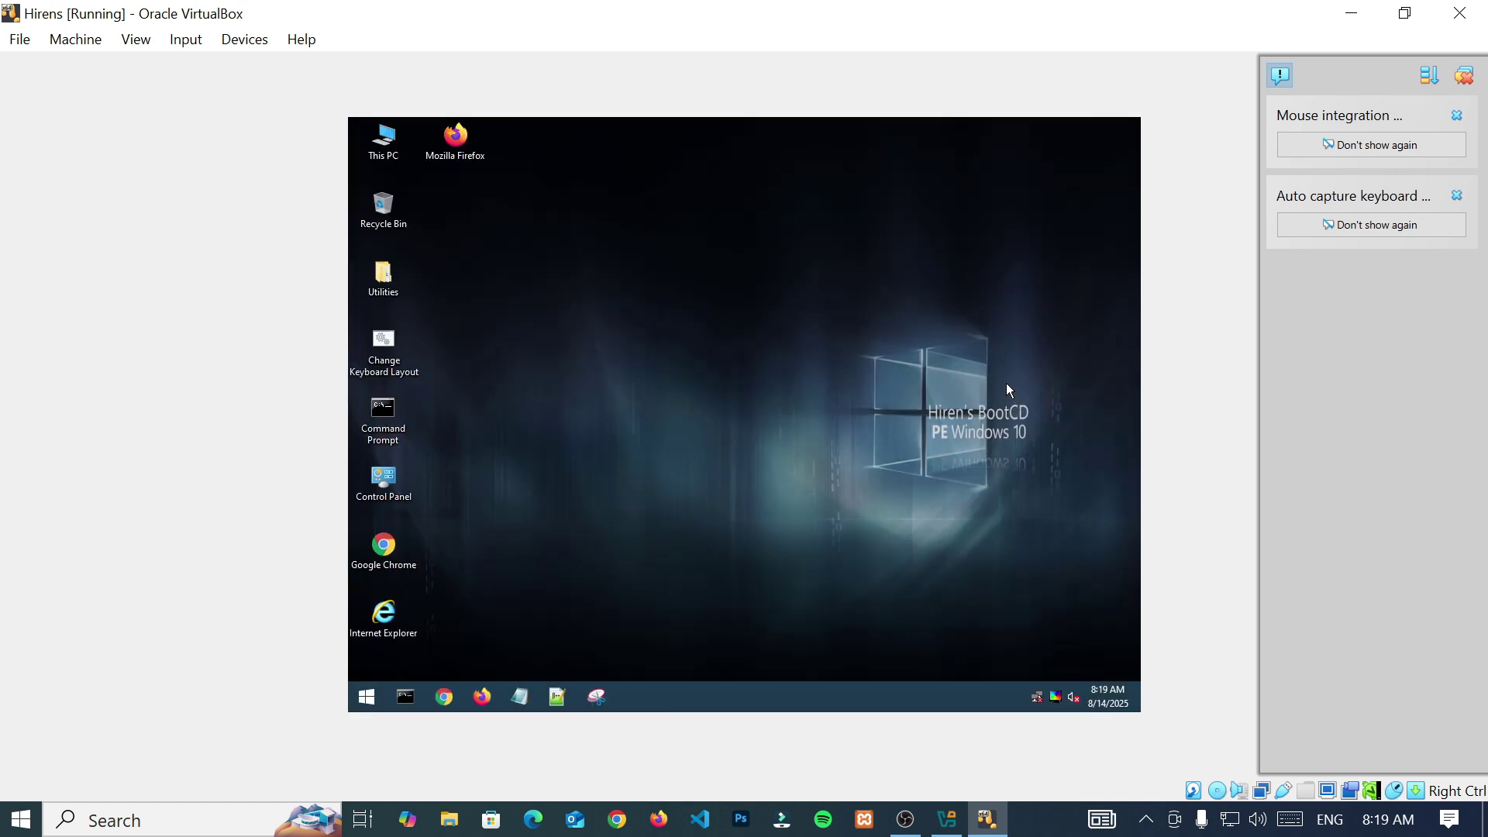
Power off the Hirens VM, close VirtualBox Manager, and refresh the host desktop.
key(alt+F4)
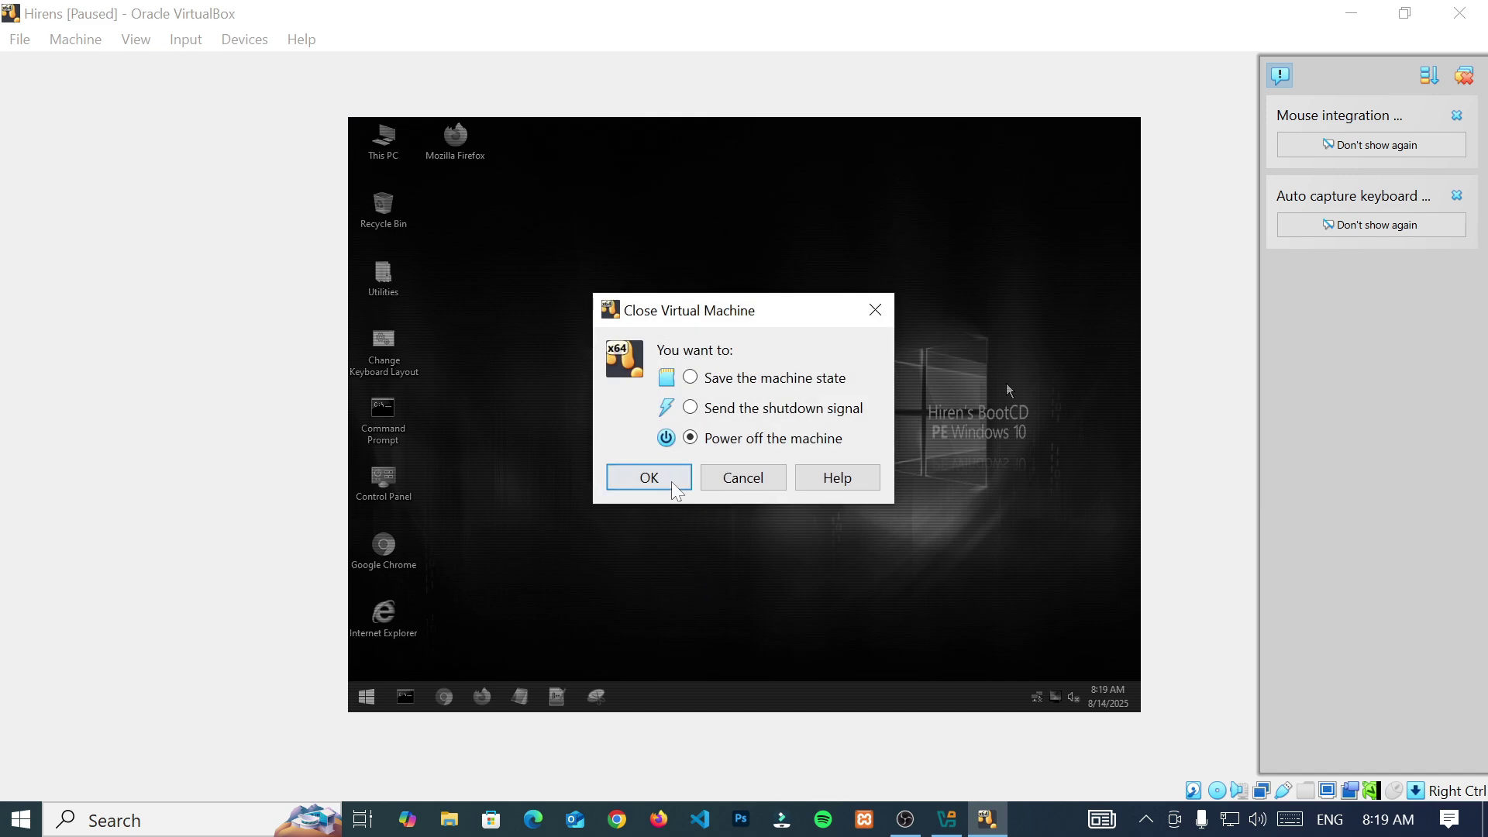
click(648, 477)
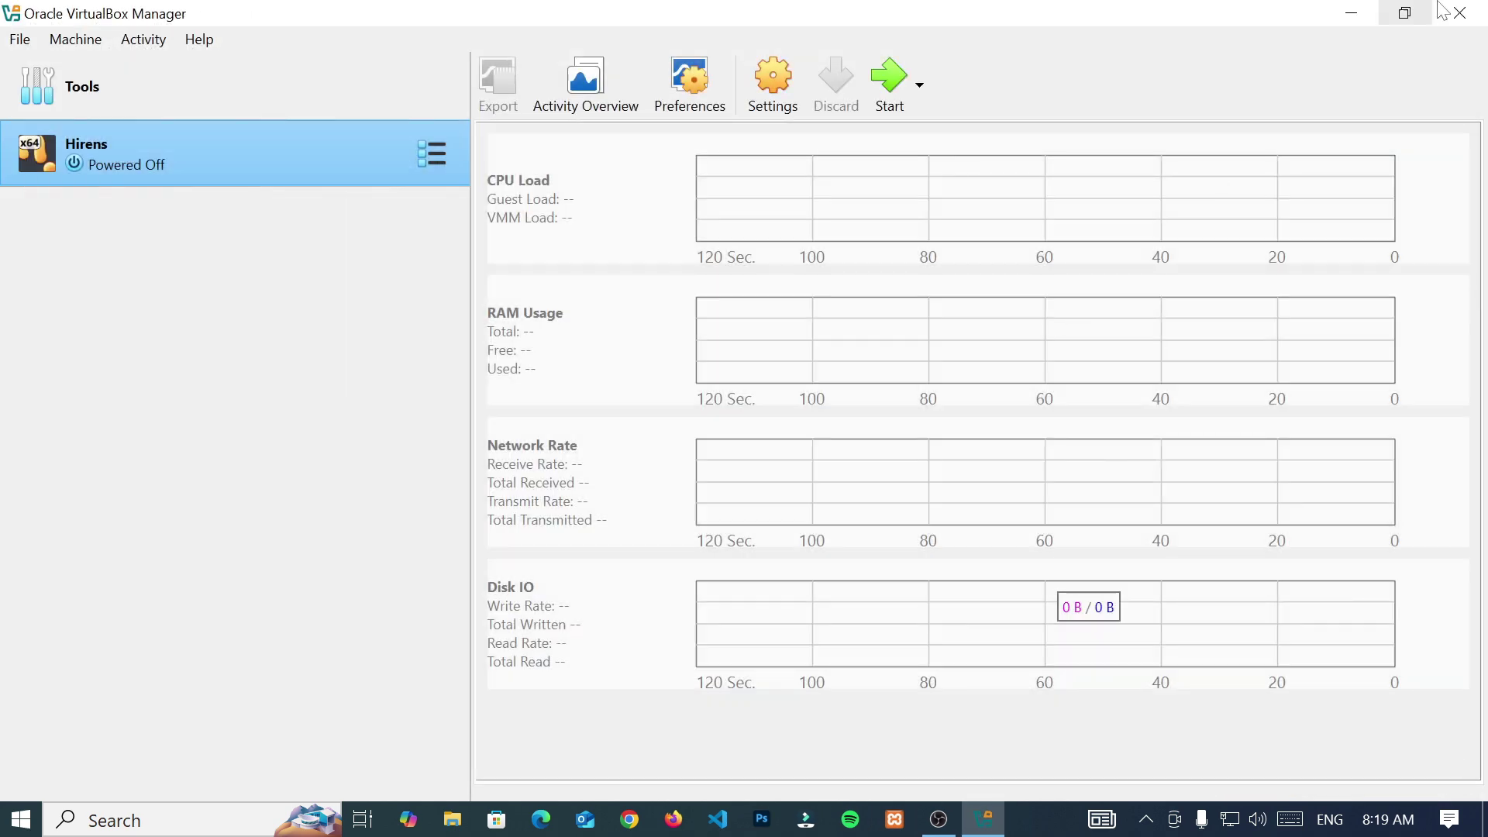
click(1459, 14)
right_click(648, 177)
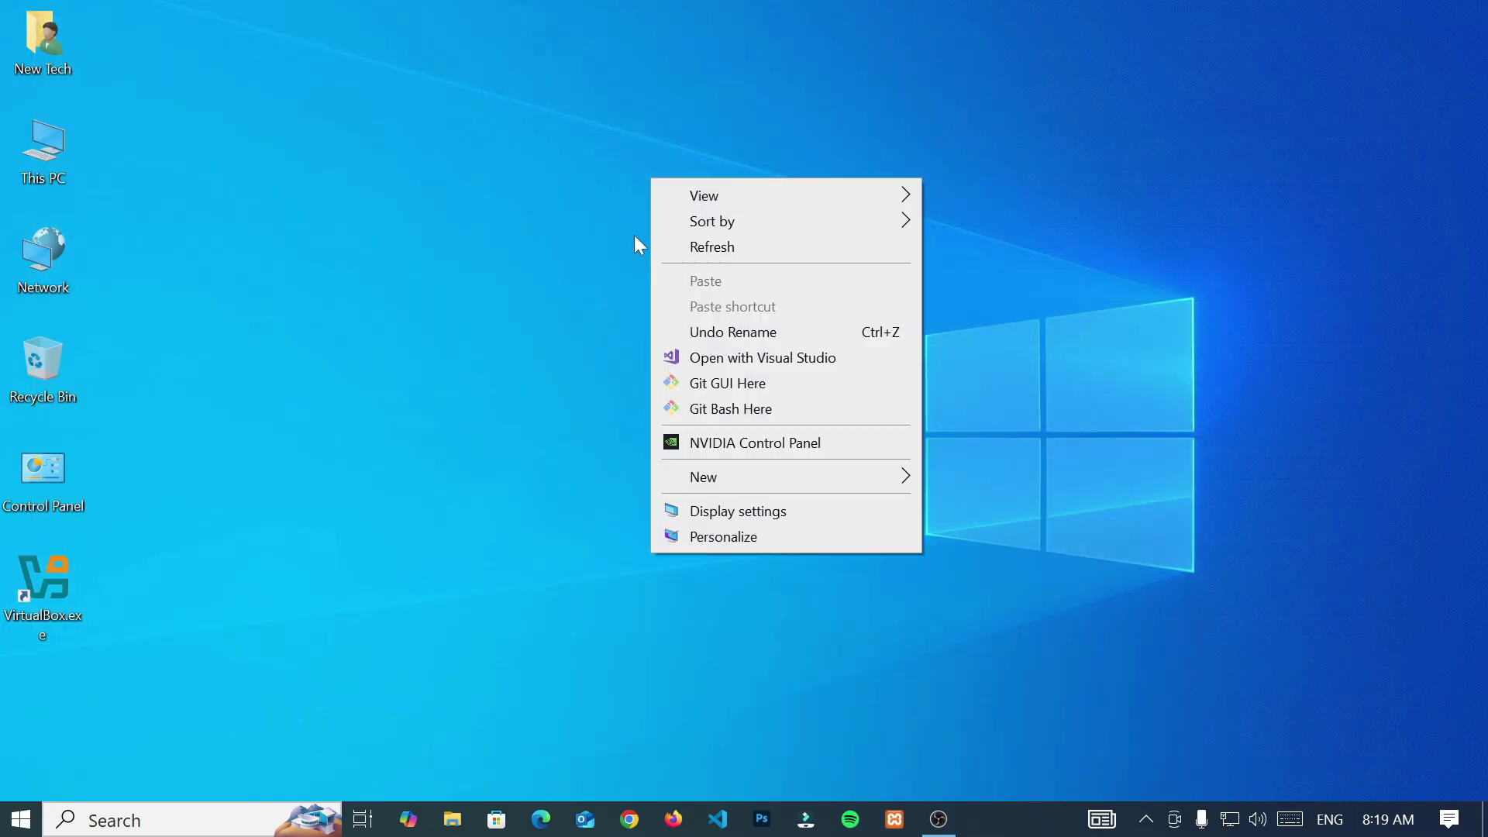